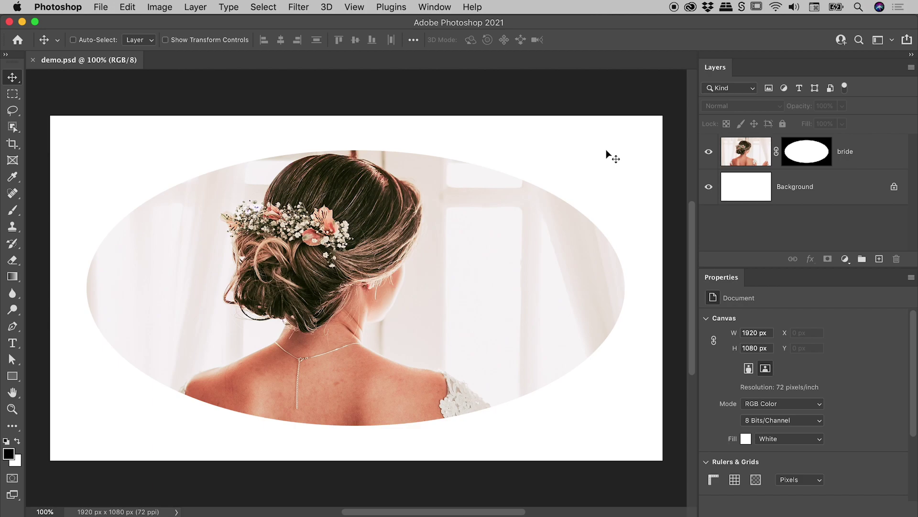
Try the mask Feather slider, then delete the bride layer's elliptical mask
left_click(803, 154)
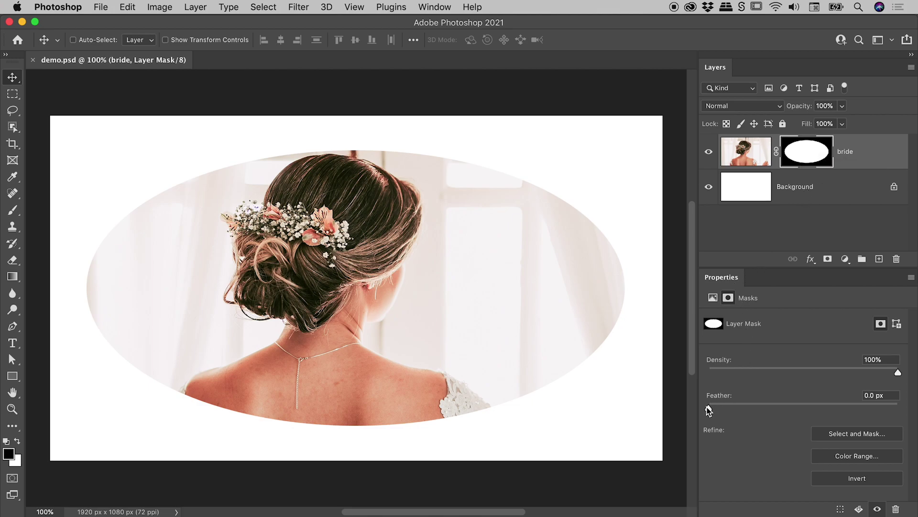
left_click_drag(709, 409, 814, 412)
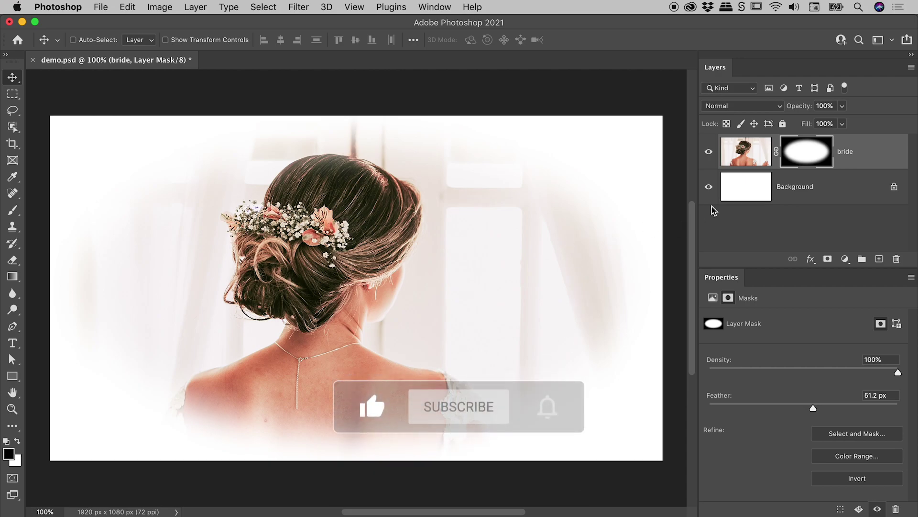
left_click_drag(803, 155, 897, 257)
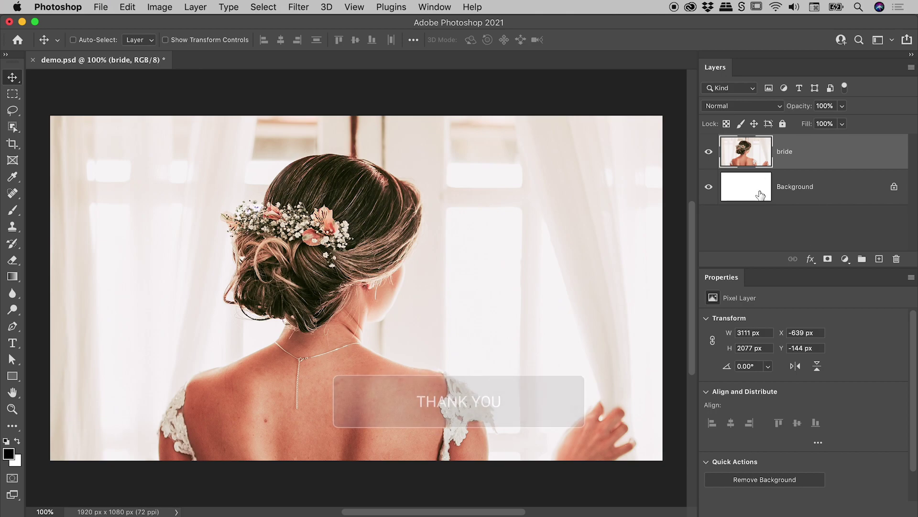
left_click_drag(708, 156, 709, 185)
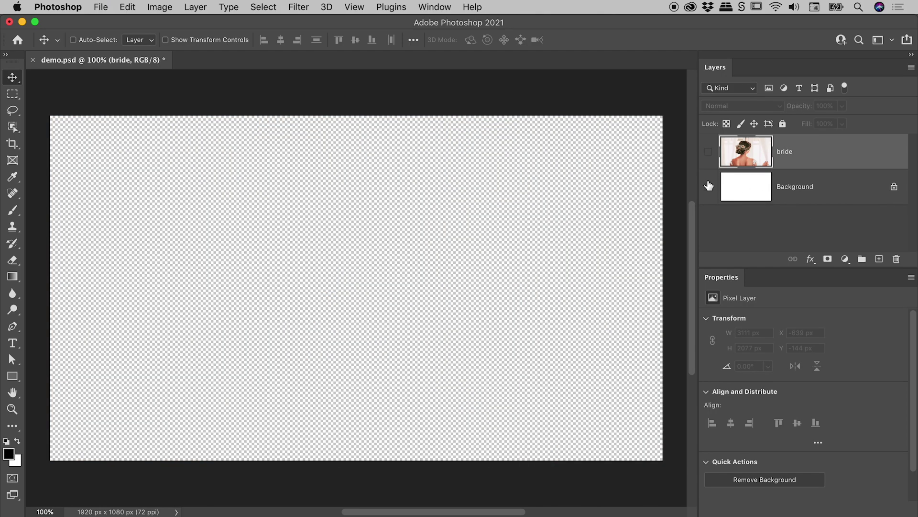
left_click(709, 186)
left_click(738, 188)
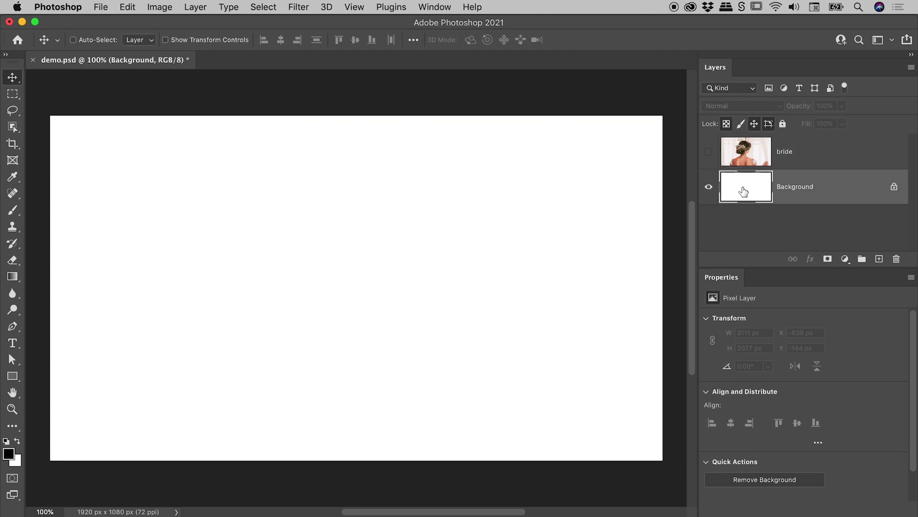
left_click(708, 152)
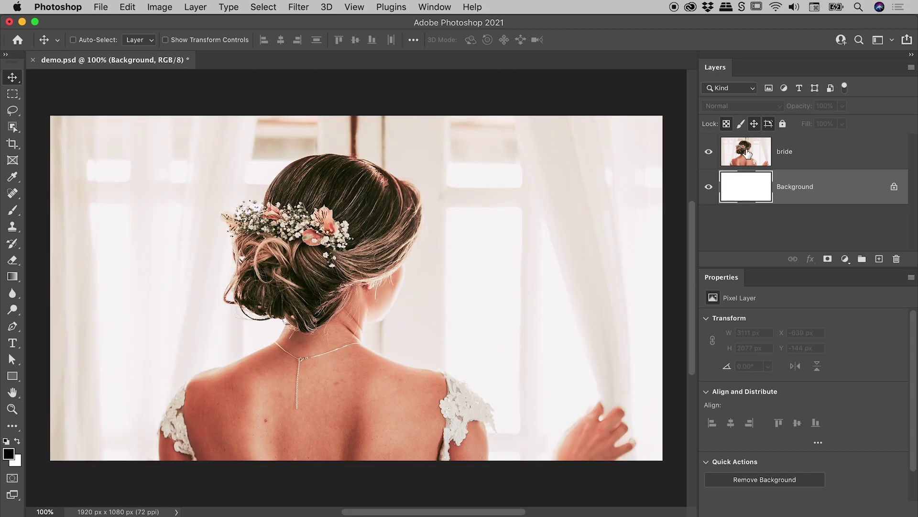
left_click(757, 153)
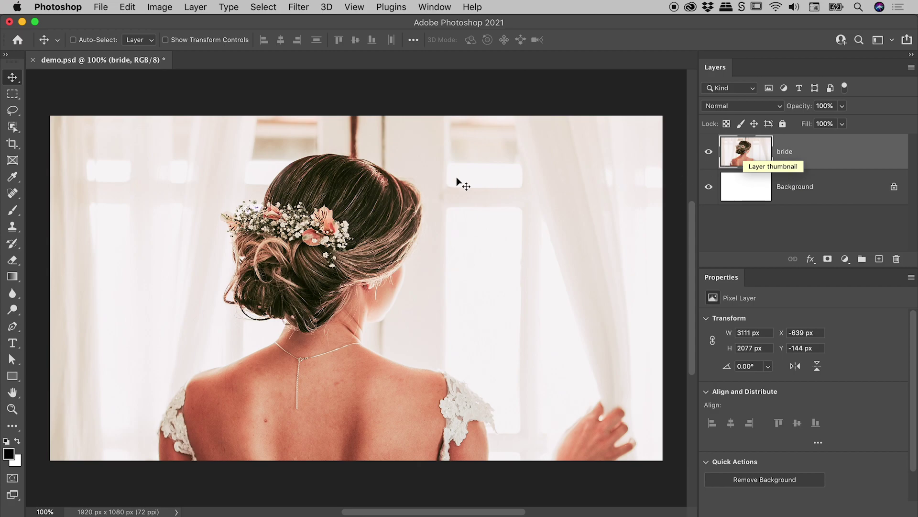
Draw an elliptical marquee about 1705 × 878 px around the bride's head and shoulders
left_click(12, 94)
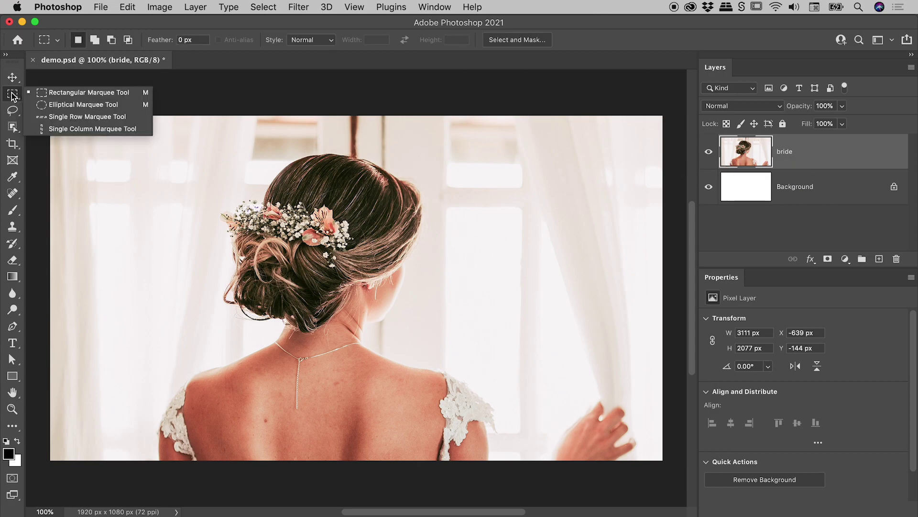
left_click(70, 107)
left_click_drag(85, 146, 628, 425)
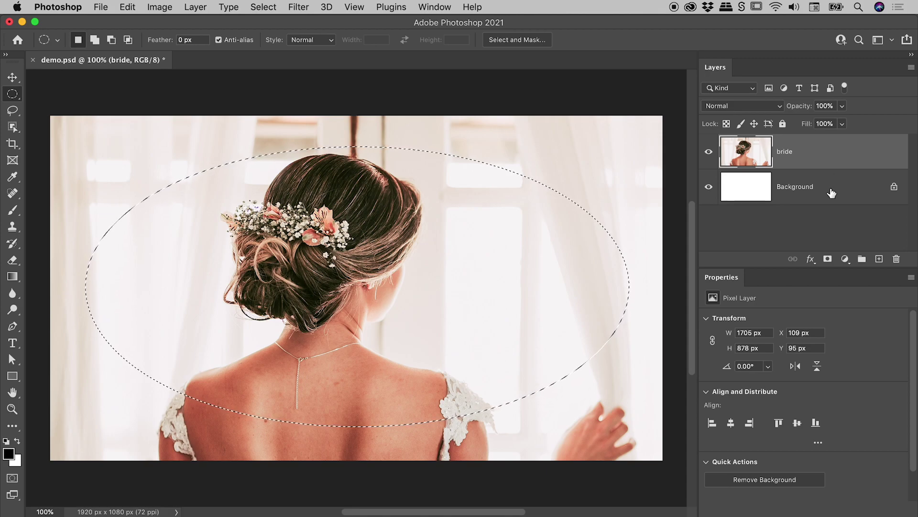
Add a layer mask from the ellipse, then switch between the photo and mask thumbnails
left_click(828, 261)
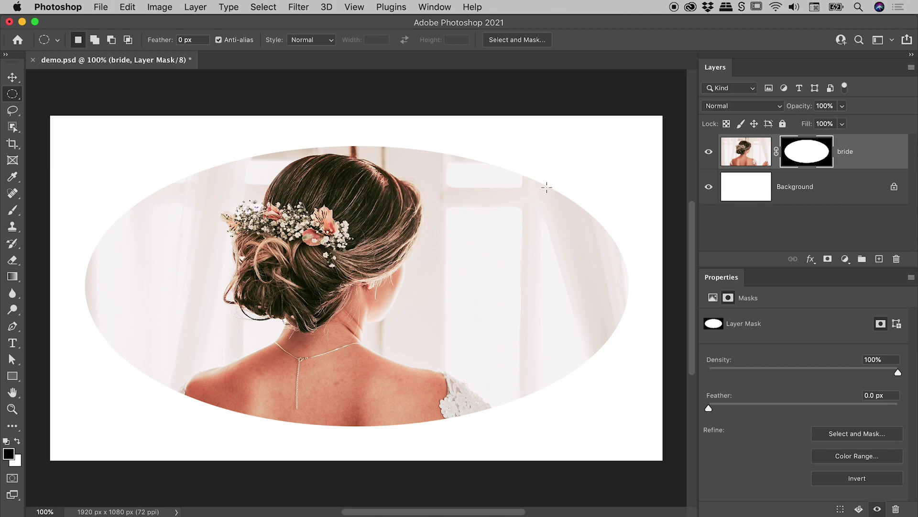
left_click(753, 157)
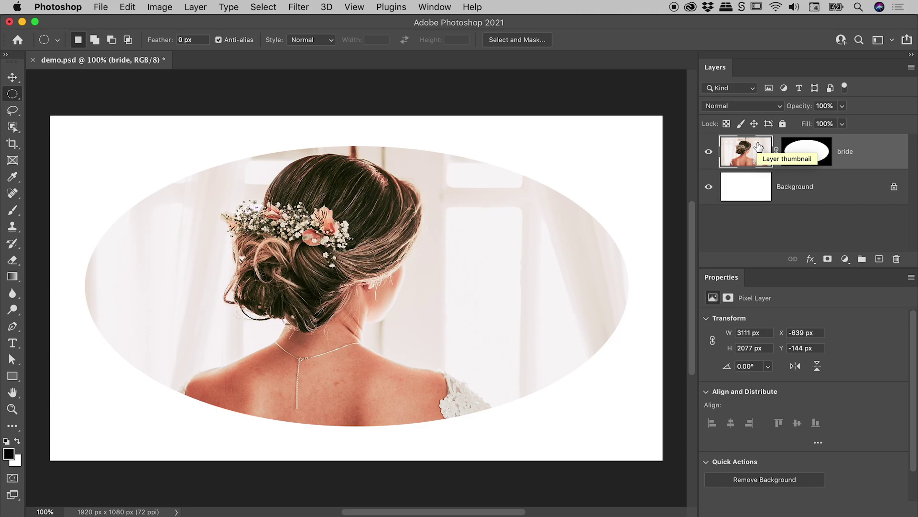
left_click(806, 151)
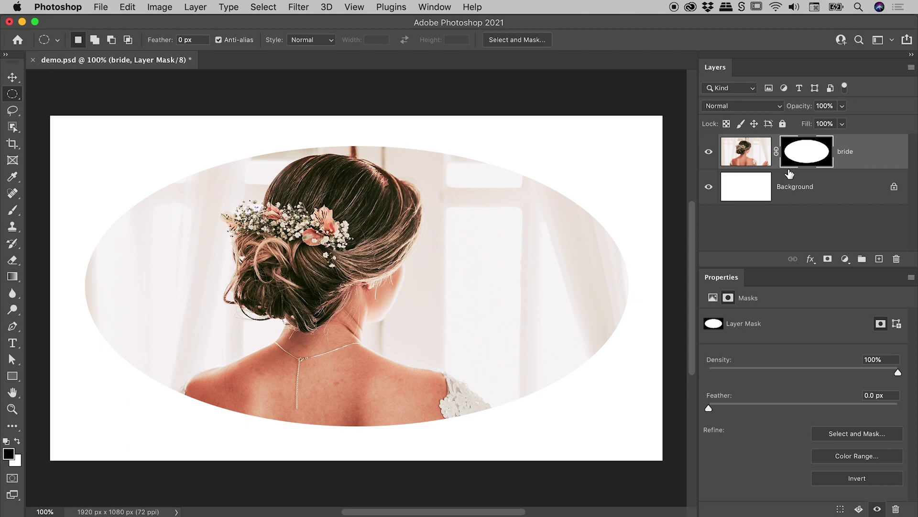
Apply a 48.7 px Gaussian Blur to the bride layer's oval mask
left_click(302, 7)
mouse_move(317, 180)
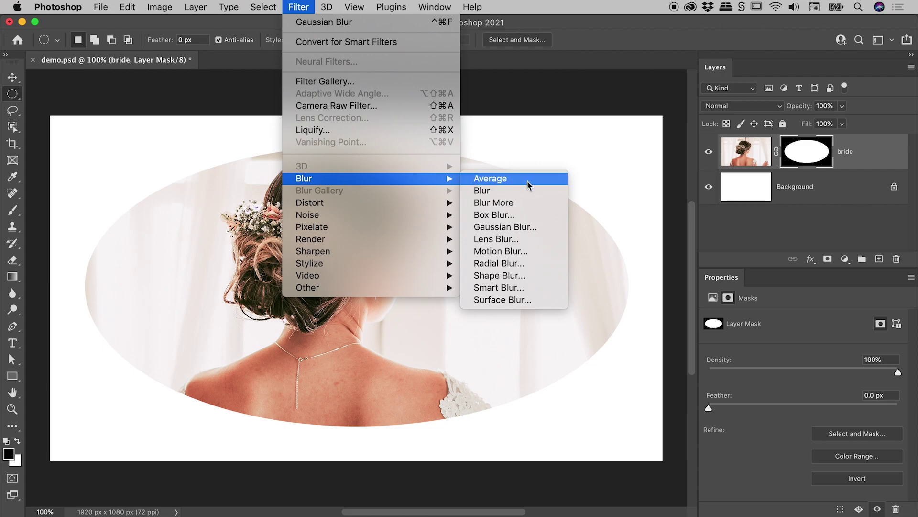
left_click(530, 231)
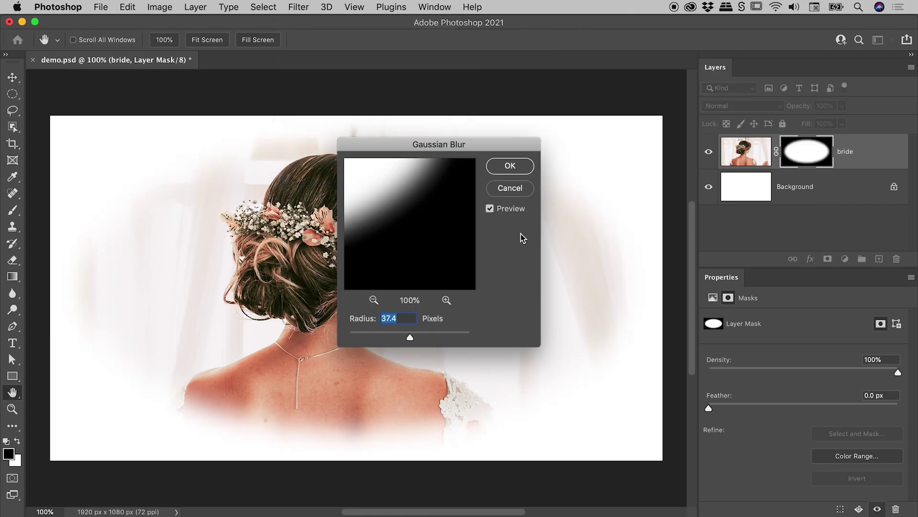
mouse_move(410, 337)
left_mouse_down()
mouse_move(368, 337)
mouse_move(417, 338)
left_mouse_up()
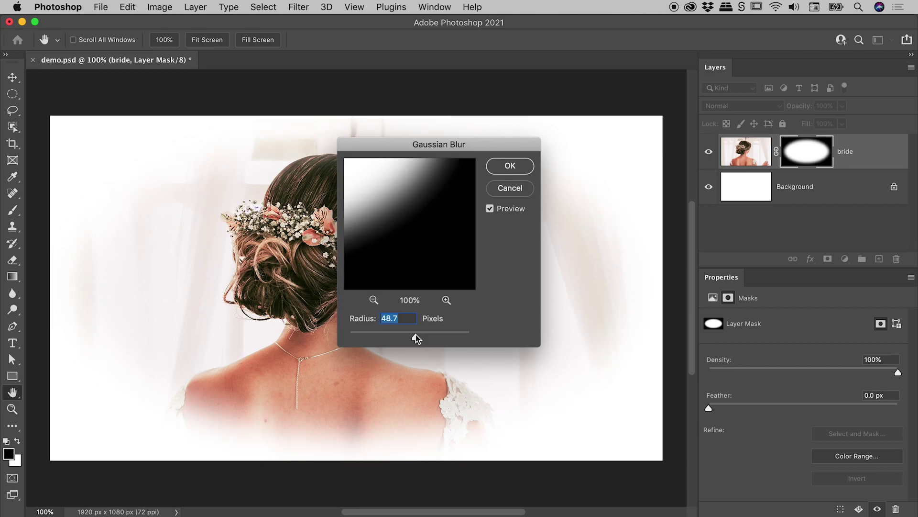
left_click(512, 165)
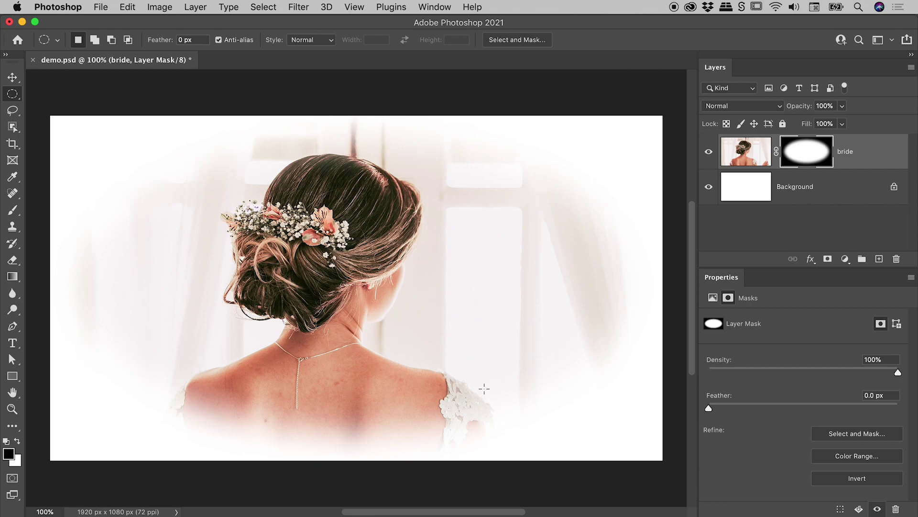
left_click(808, 157, "alt")
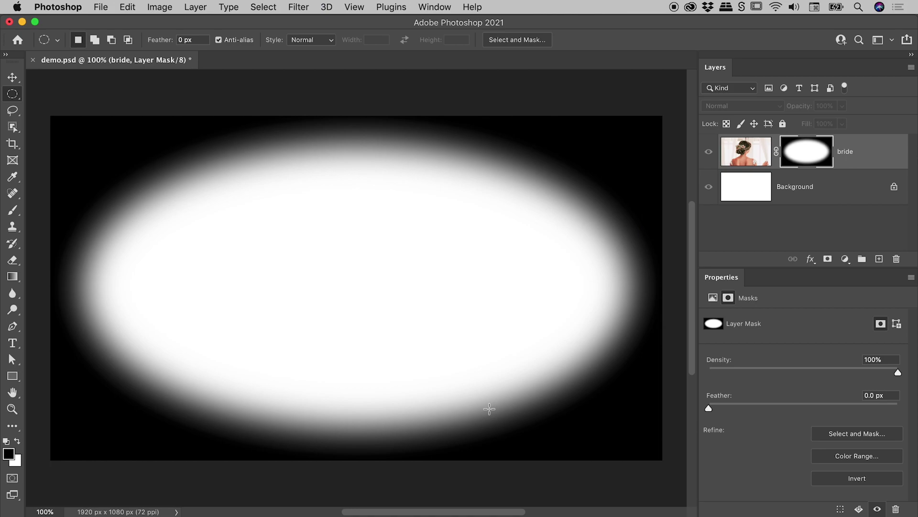
left_click(750, 155)
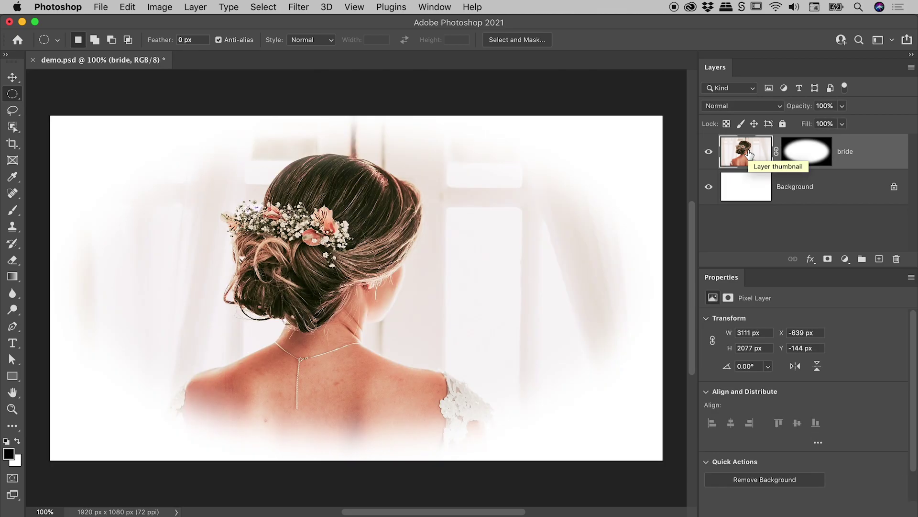
Undo the Gaussian Blur and target the bride layer's mask again
key("super+z")
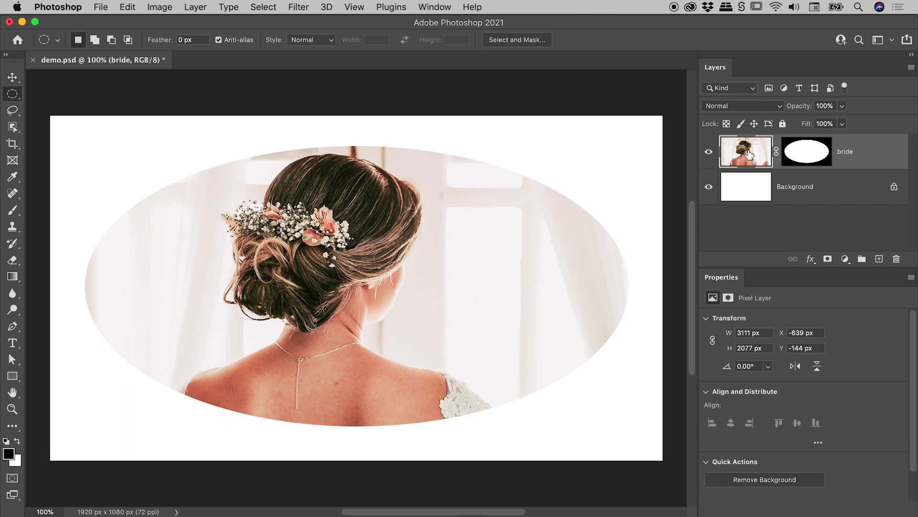
left_click(816, 154)
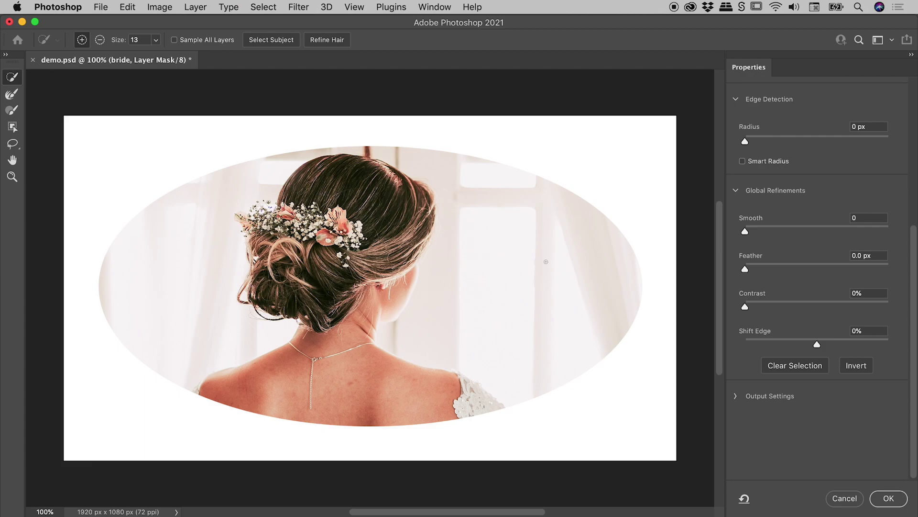
Set a 40 px Feather in Select and Mask's Global Refinements and apply it
left_click_drag(914, 301, 914, 189)
left_click_drag(915, 225, 915, 297)
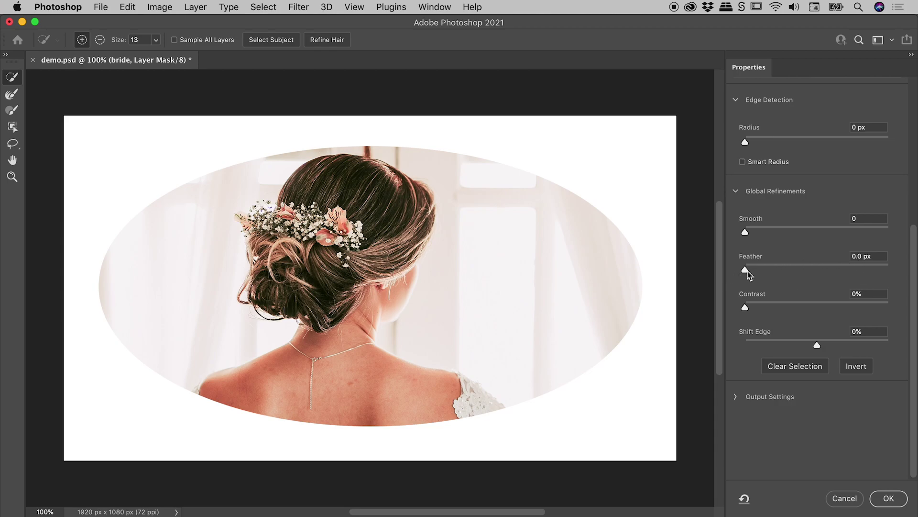
left_click_drag(745, 270, 817, 270)
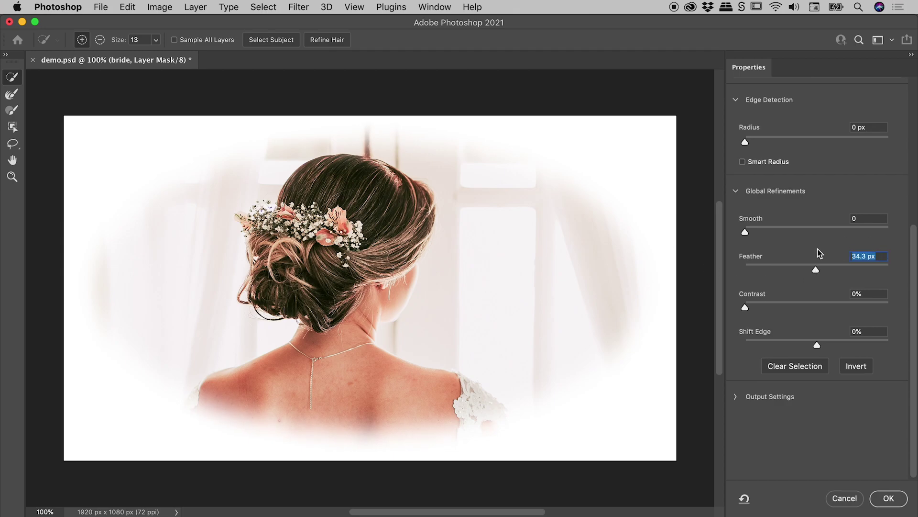
type("40")
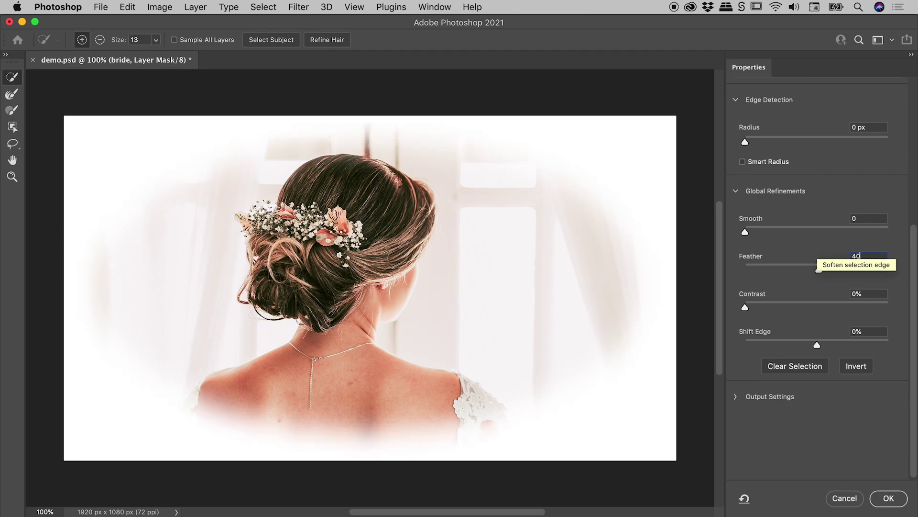
key("Tab")
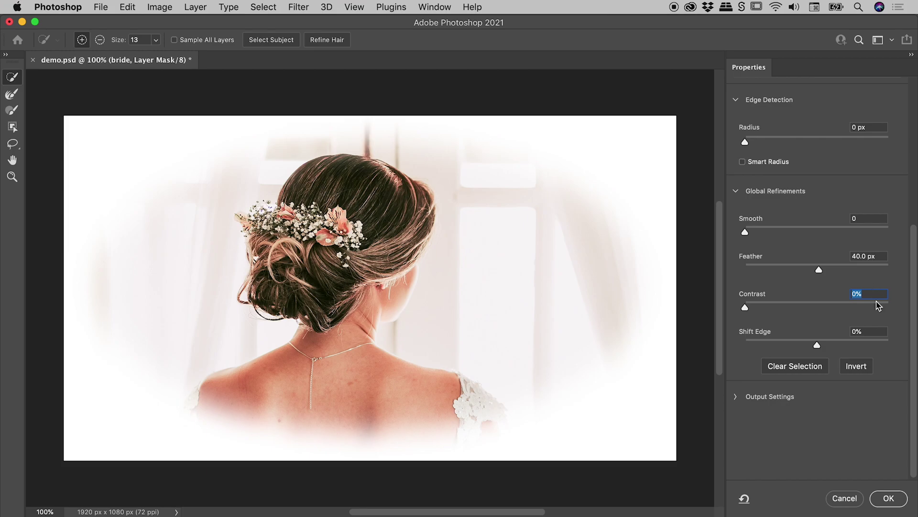
left_click(884, 497)
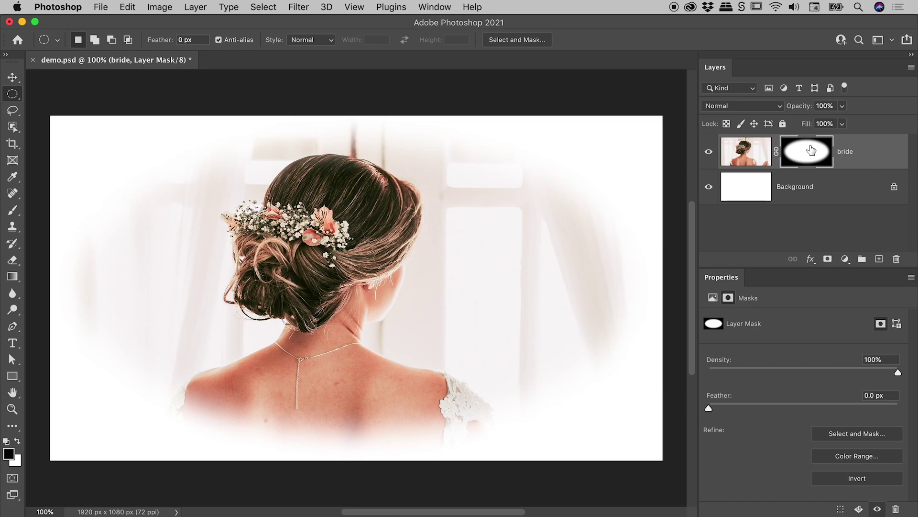
left_click(811, 150, "alt")
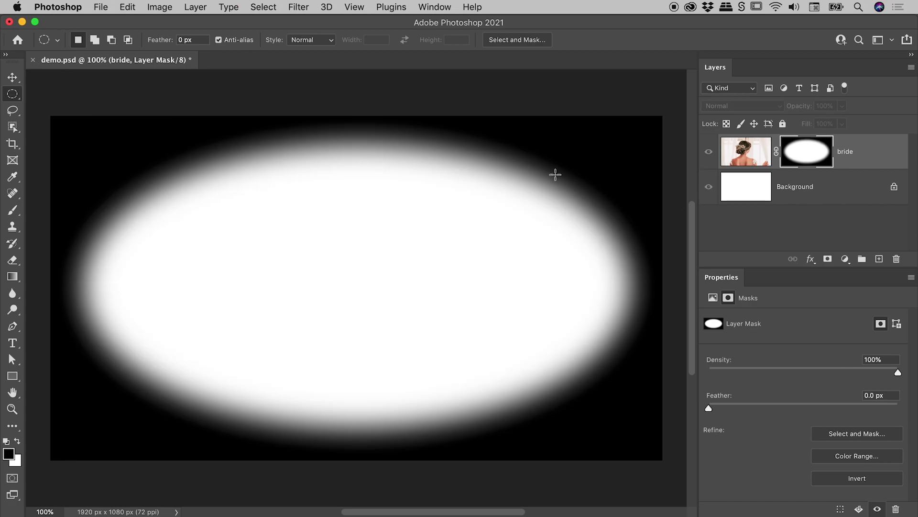
left_click(749, 151)
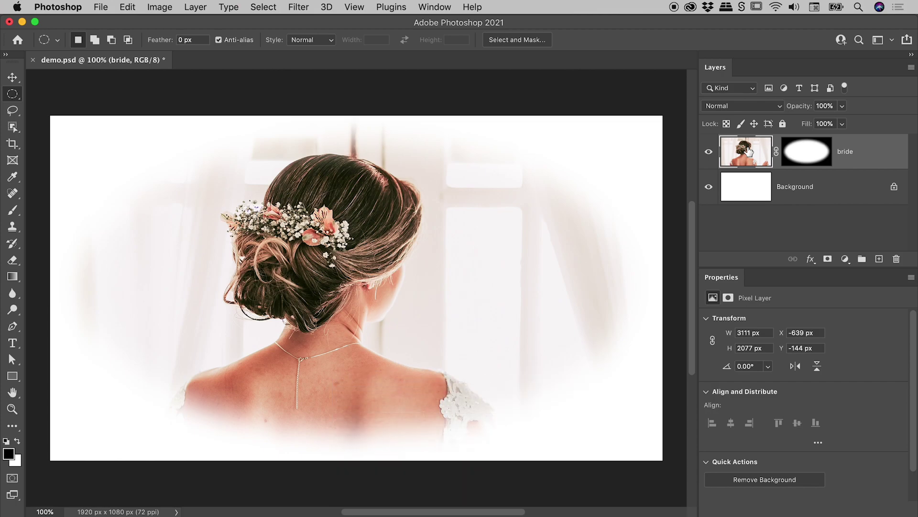
left_click(805, 152)
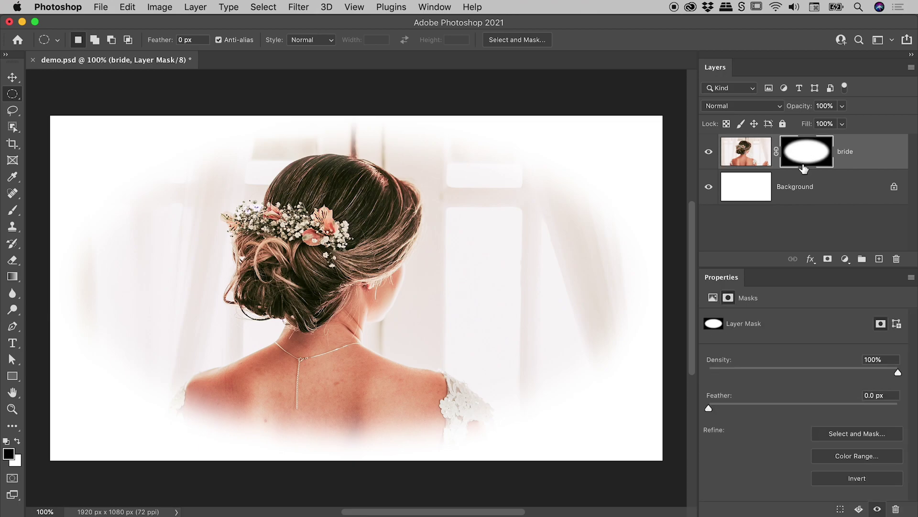
left_click(855, 435)
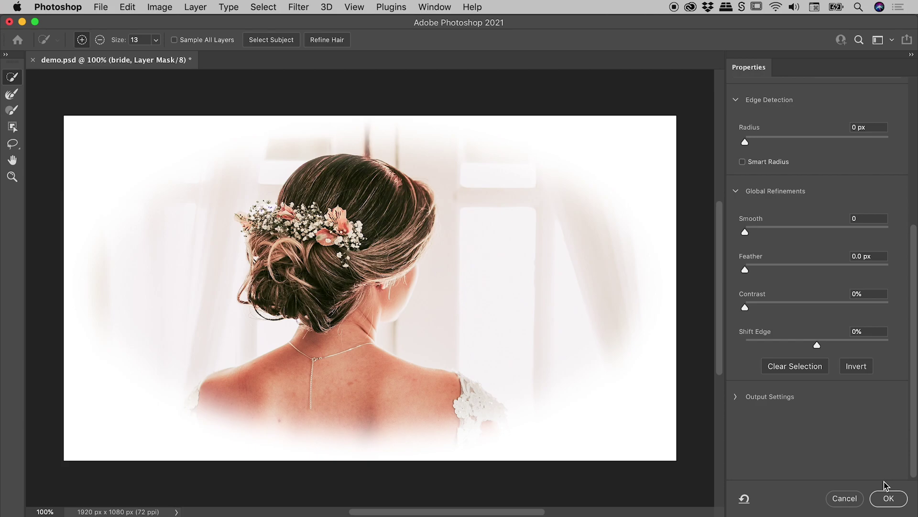
left_click(852, 501)
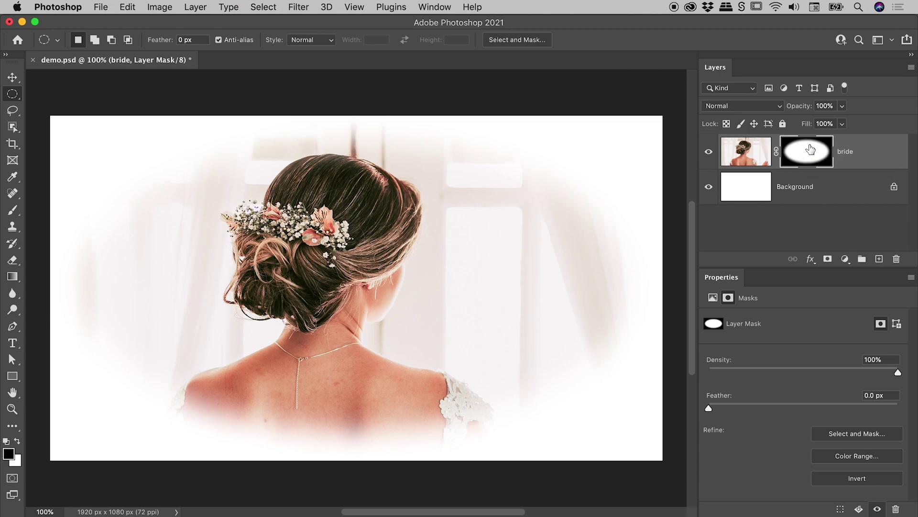
Undo the refine and give the mask a 60 px Feather in Properties
key("super+z")
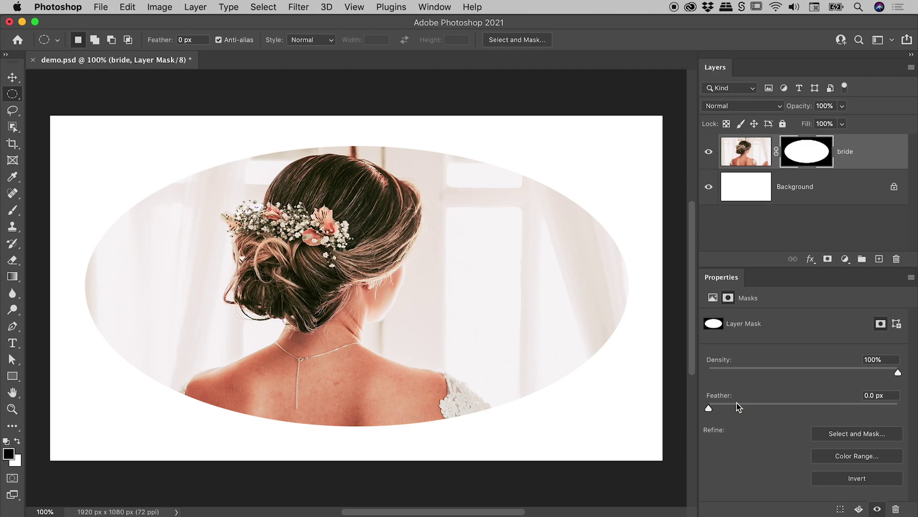
left_click_drag(709, 410, 793, 409)
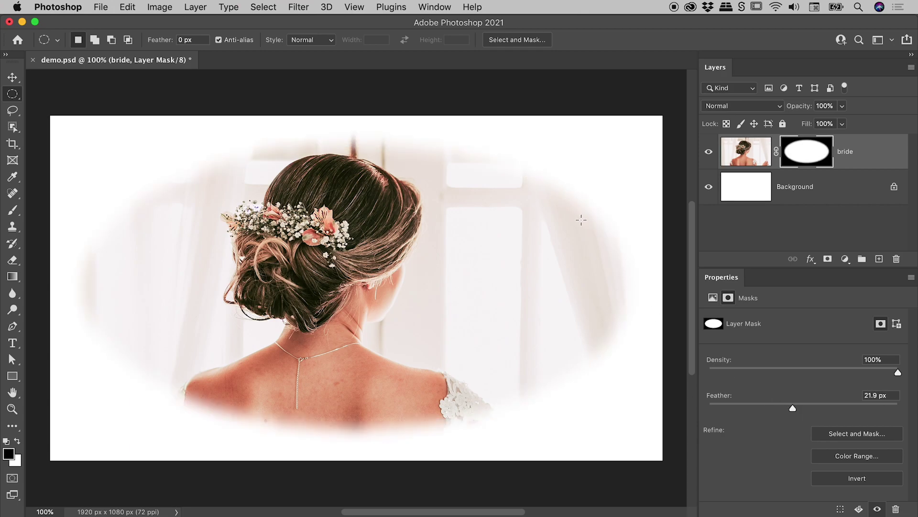
left_click(892, 395)
type("60")
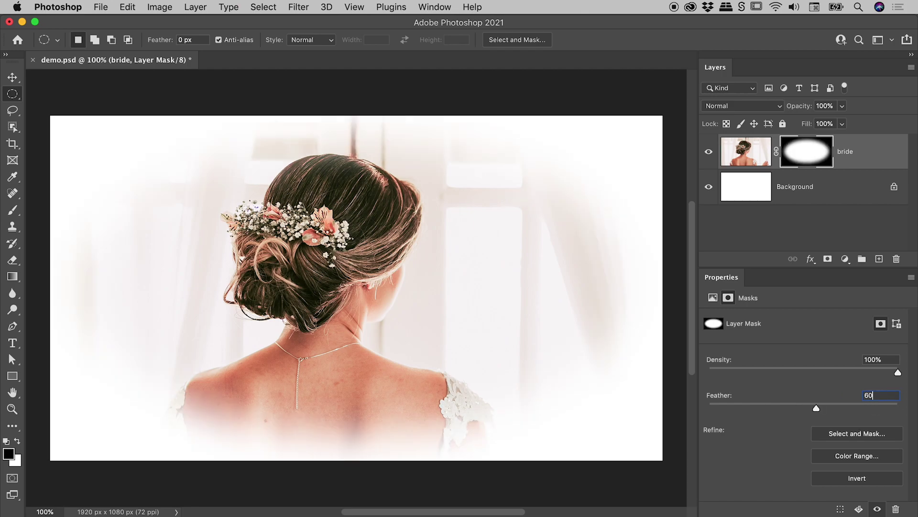
key("Tab")
View the mask alone, lower its feather to 9.8 px, then show the photo again
left_click(815, 156, "alt")
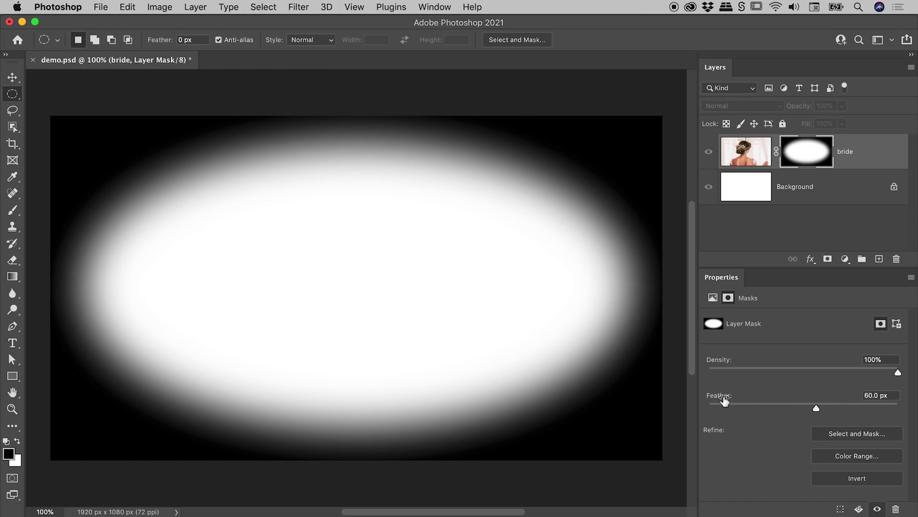
left_click_drag(817, 408, 783, 408)
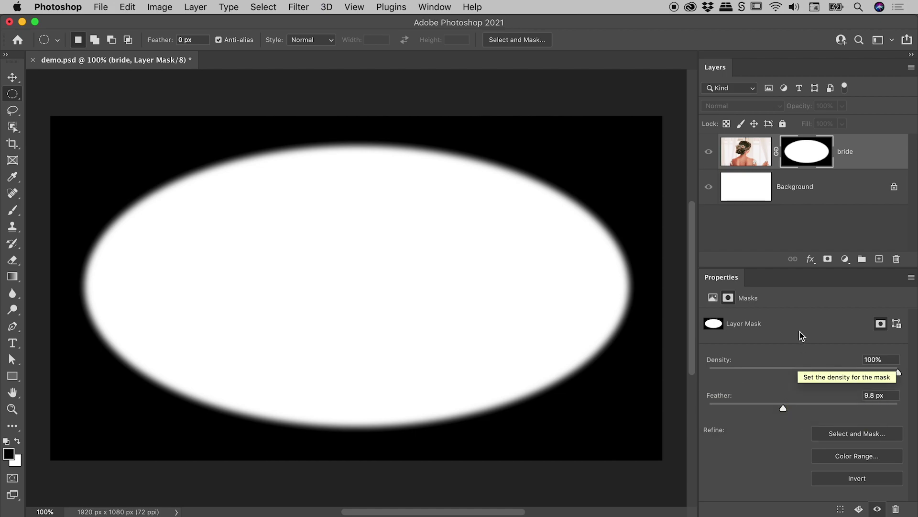
left_click(743, 152)
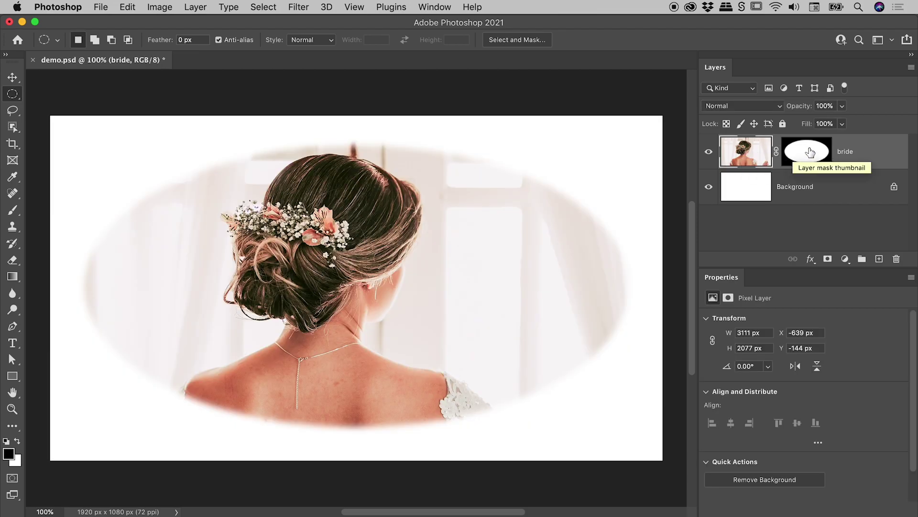
Type 60 px into the mask's Properties Feather field, then reselect the mask
left_click(810, 153)
left_click_drag(785, 409, 791, 412)
left_click(891, 396)
type("60")
key("Tab")
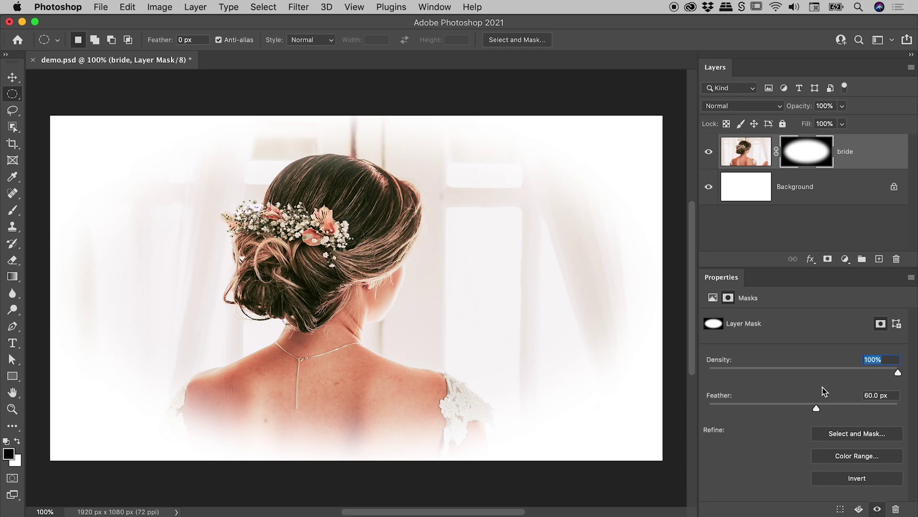
left_click(790, 223)
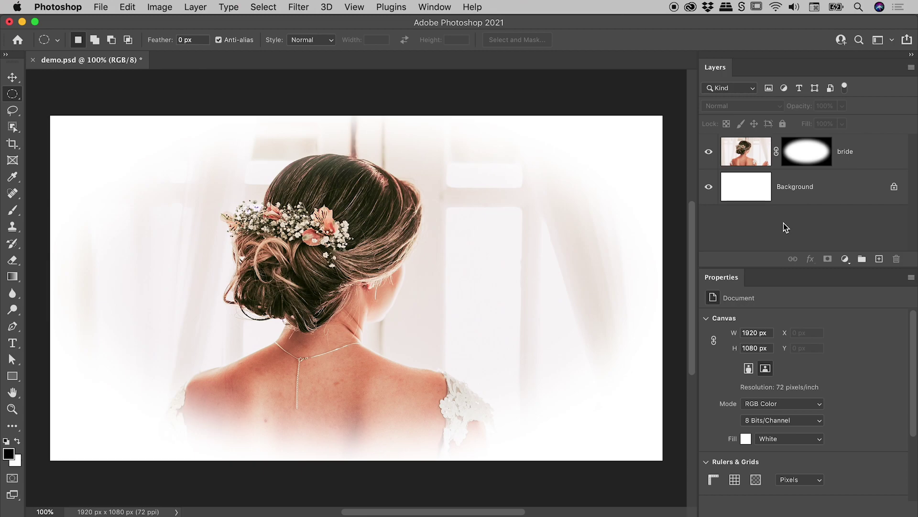
left_click(808, 153)
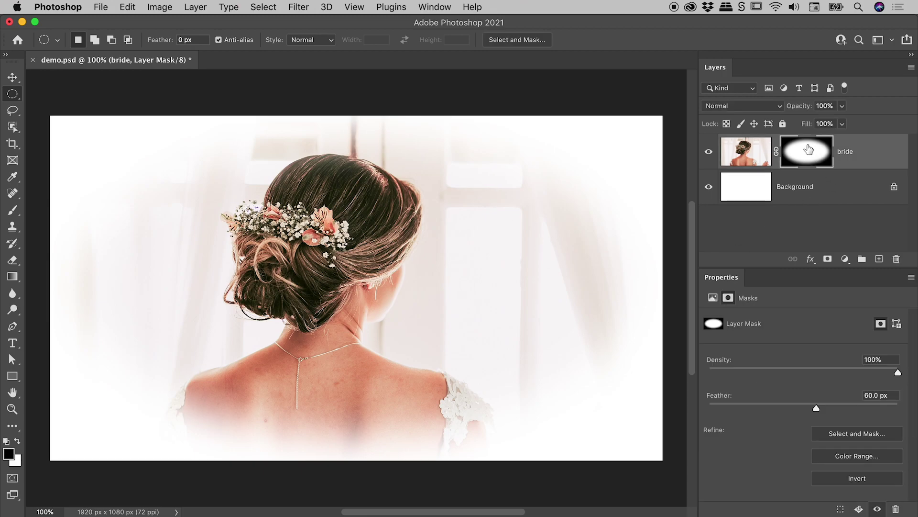